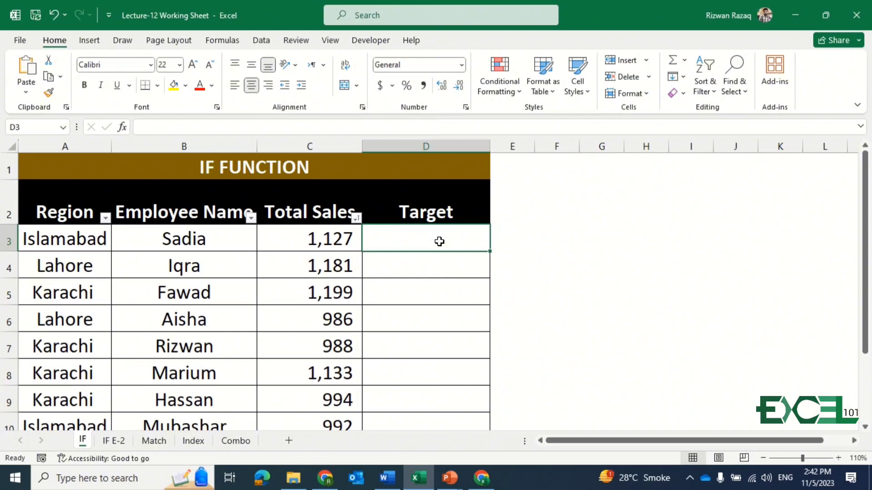
- Enter the formula =IF(C3>1000,"Achieved","Not Achieved") in cell D3 of the Target column
type("=if(")
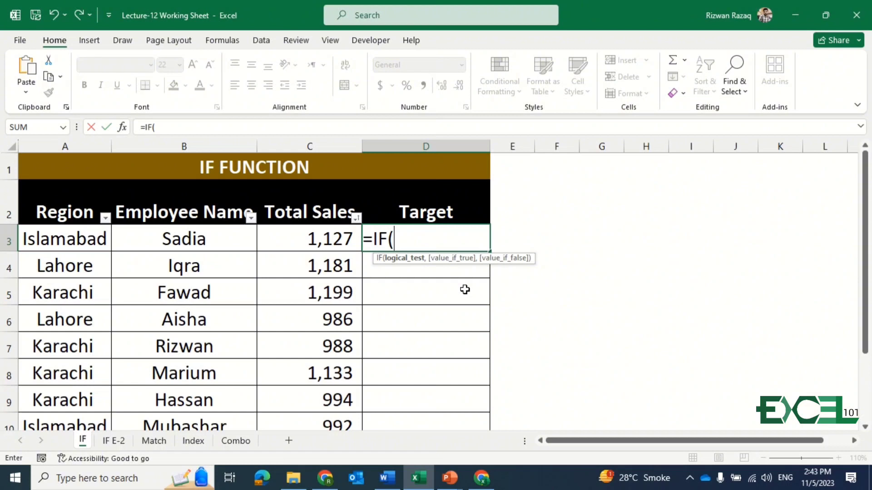
left_click(302, 232)
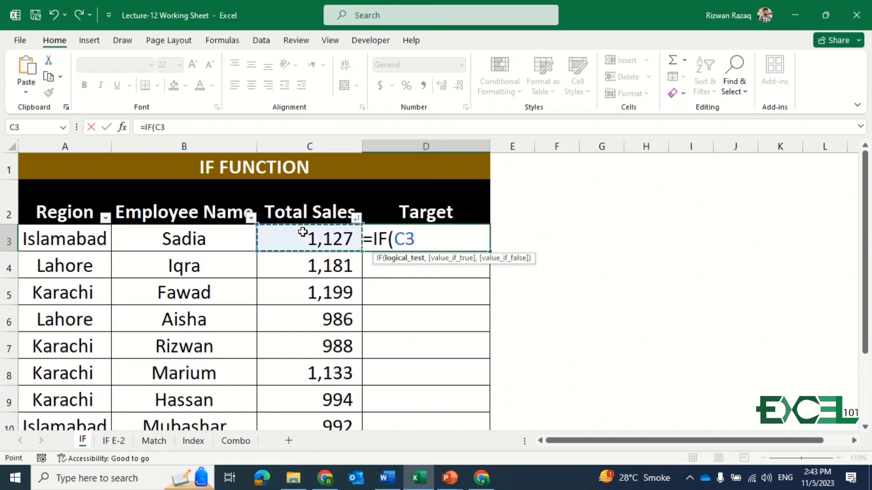
type(">")
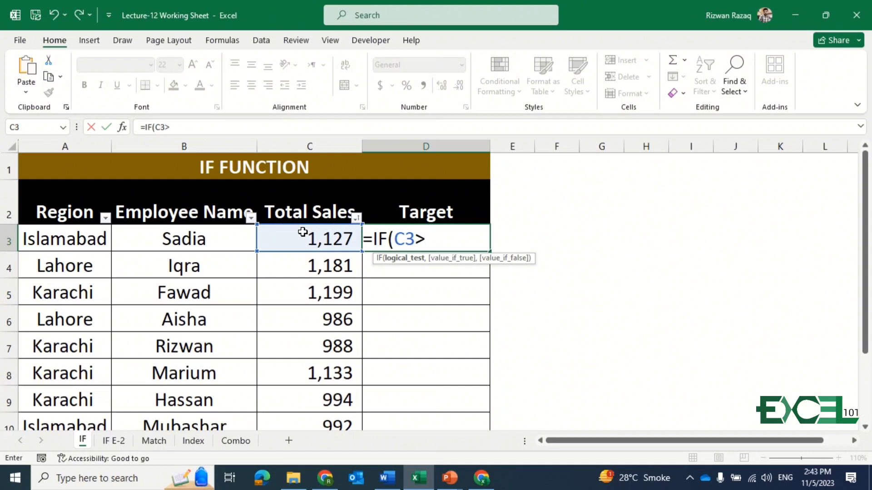
type("1000,\"")
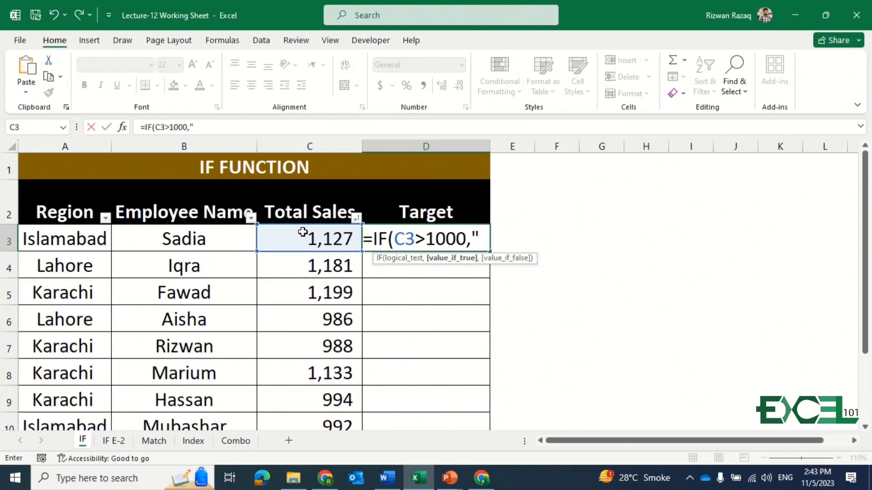
type("Achiev")
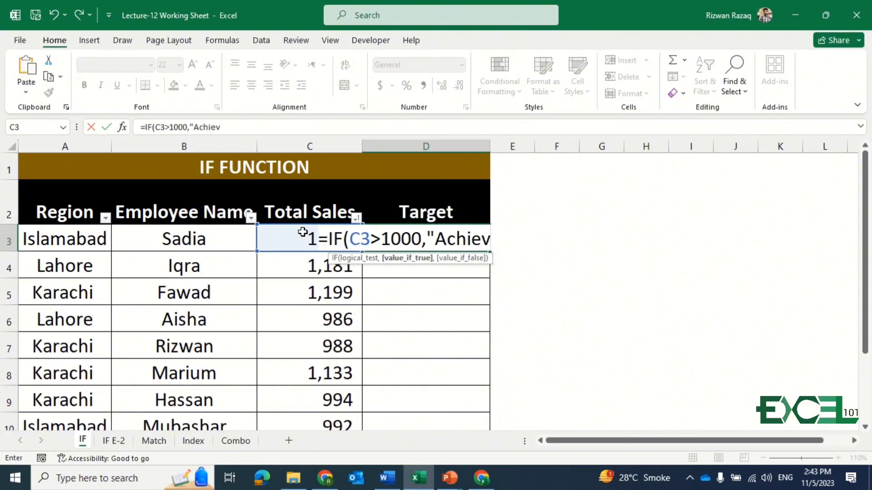
type("ed\"")
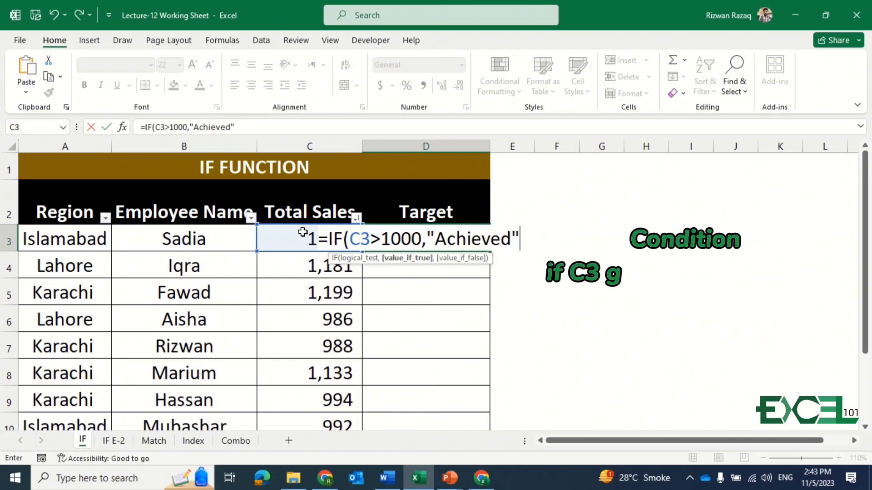
type(",")
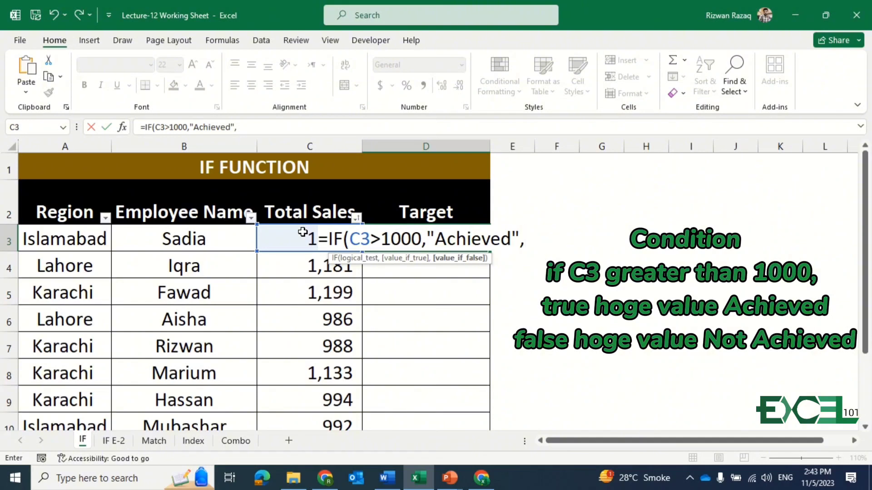
type("\"Note")
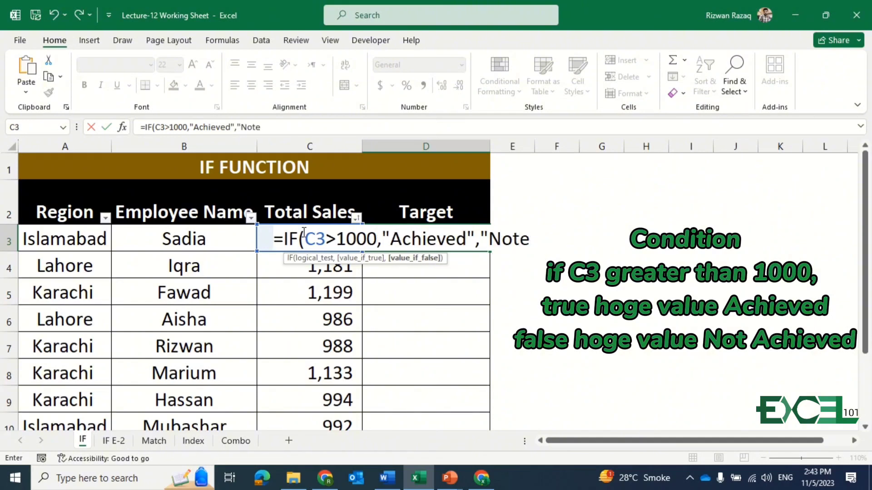
key("BackSpace")
type("Acjoe")
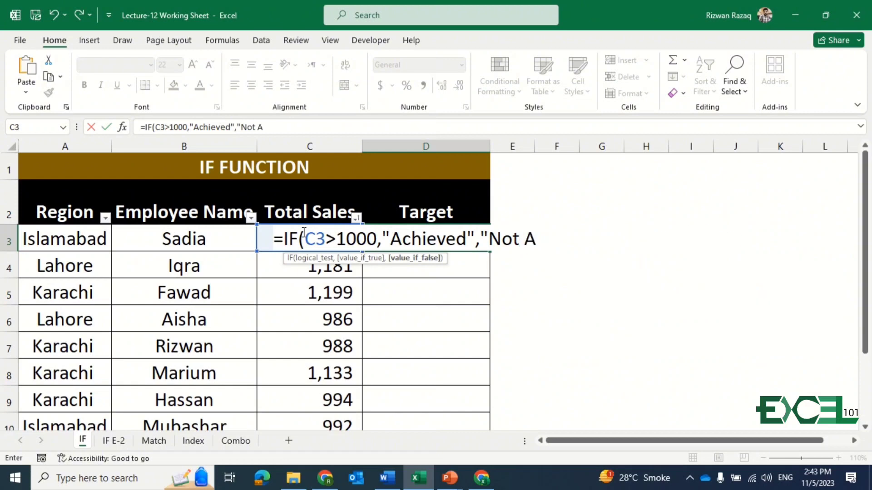
key("BackSpace")
key("BackSpace")
key("BackSpace")
type("hieved")
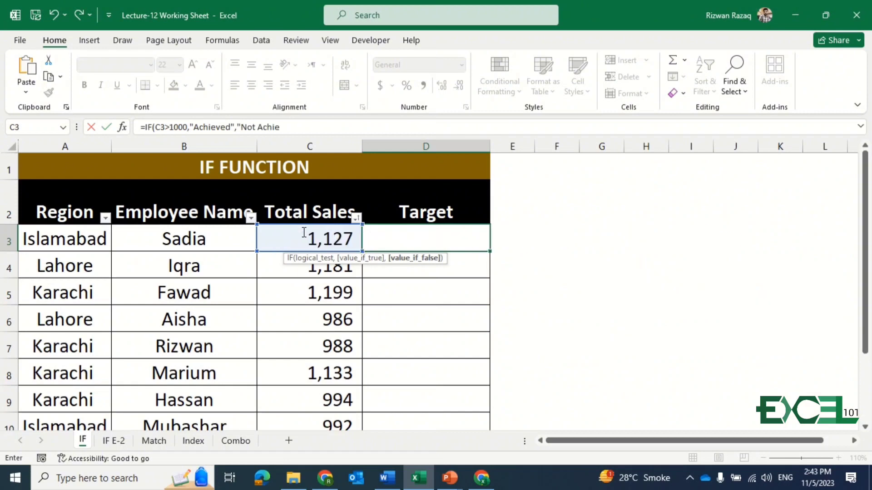
type("\")")
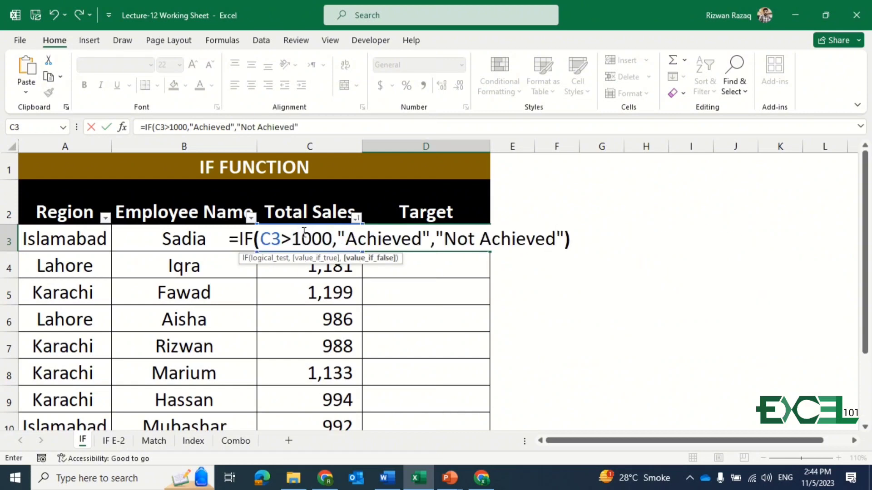
key("Return")
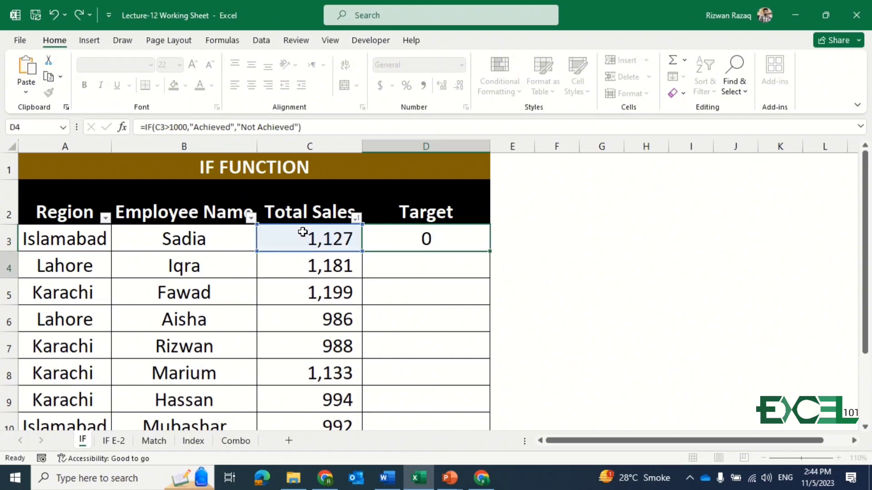
- Copy the IF formula from D3 down the Target column through D10
left_click(454, 238)
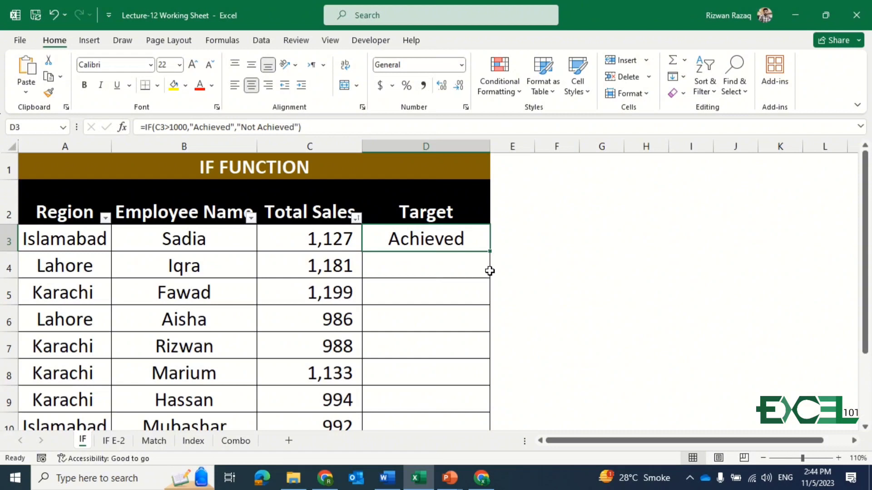
left_click_drag(490, 251, 479, 410)
key("Down")
key("Down")
key("Down")
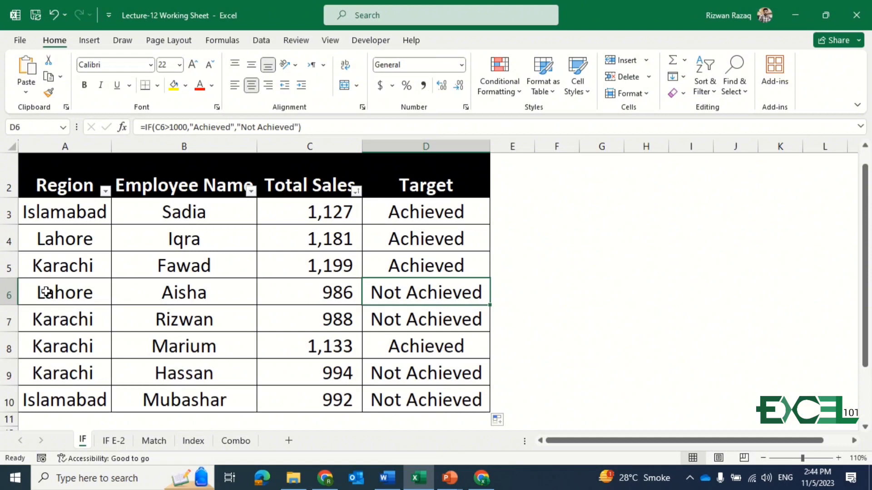
- Highlight the Lahore record in A6:D6 with yellow fill
left_click(45, 292)
key("ctrl+shift+Right")
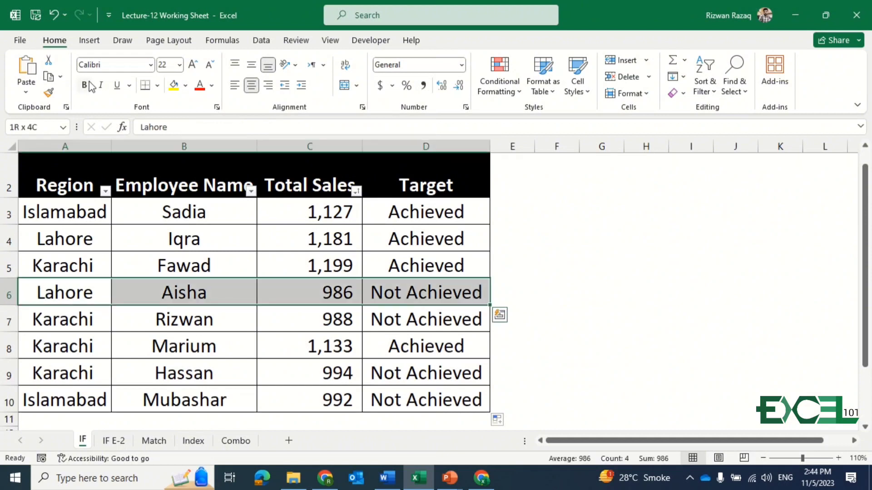
left_click(177, 89)
- Highlight the Islamabad record in A10:D10 with yellow fill and return to the table's Region header
key("Down")
key("Down")
key("Down")
key("Down")
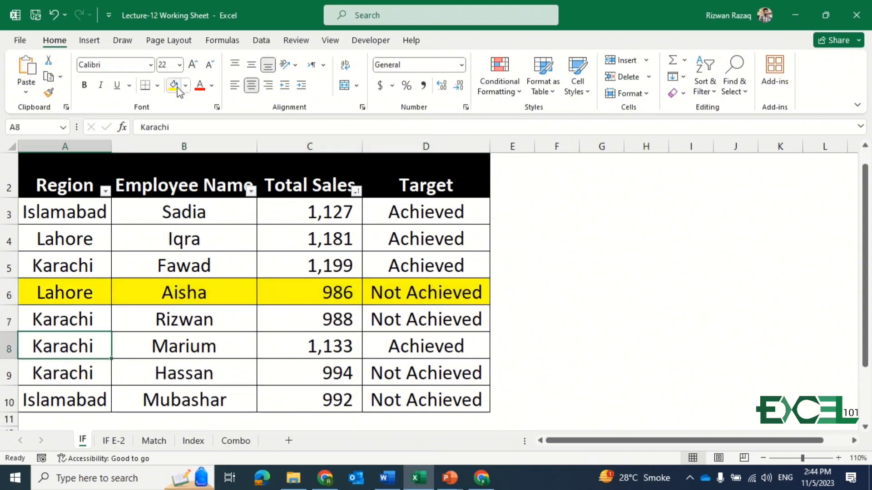
key("ctrl+shift+Right")
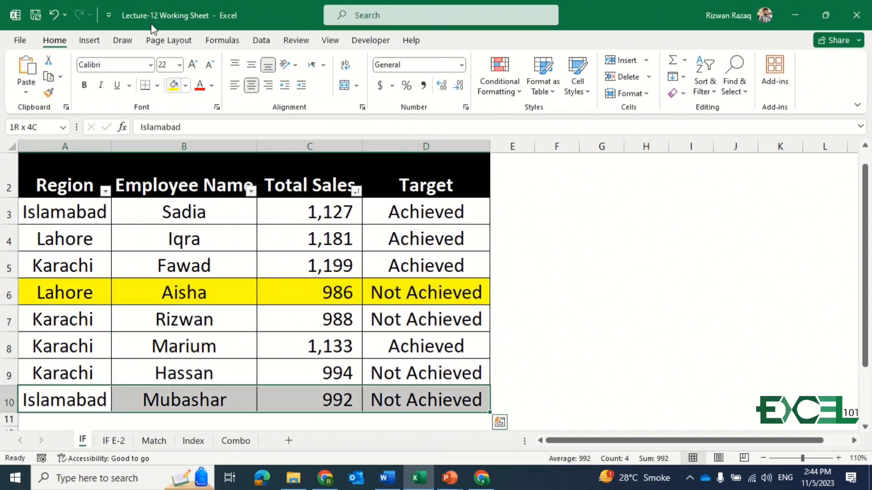
left_click(173, 86)
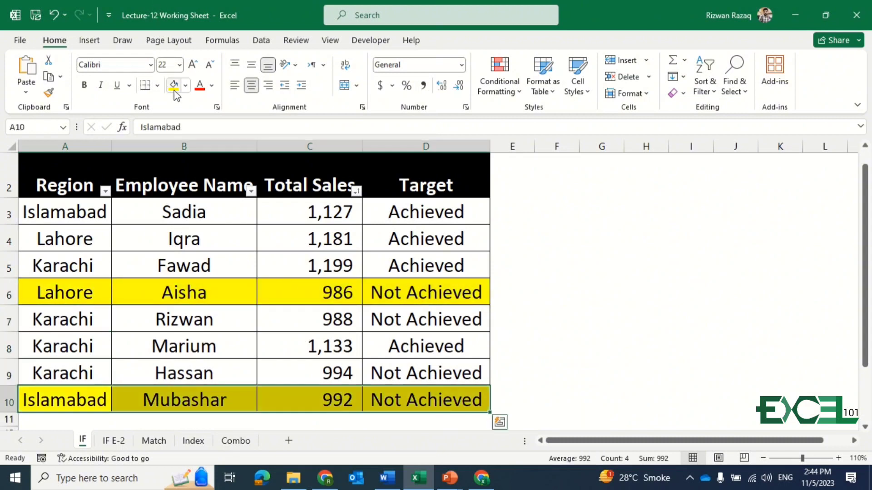
left_click(290, 272)
key("ctrl+Home")
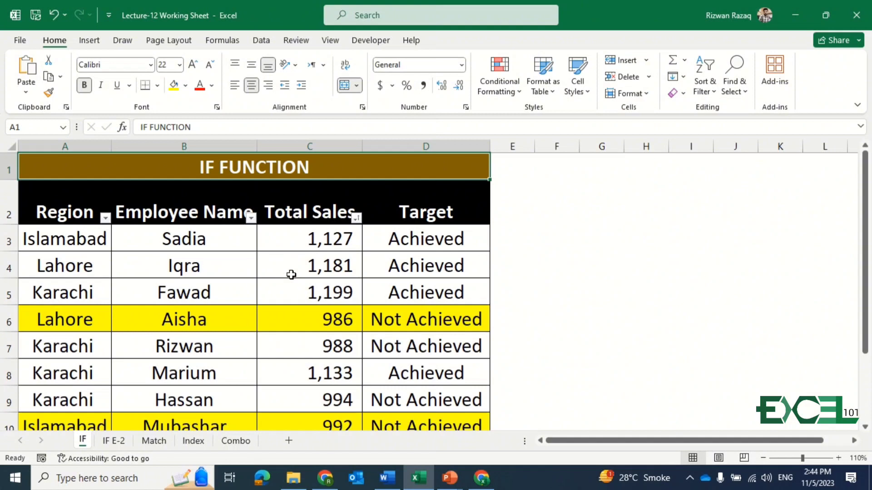
key("Down")
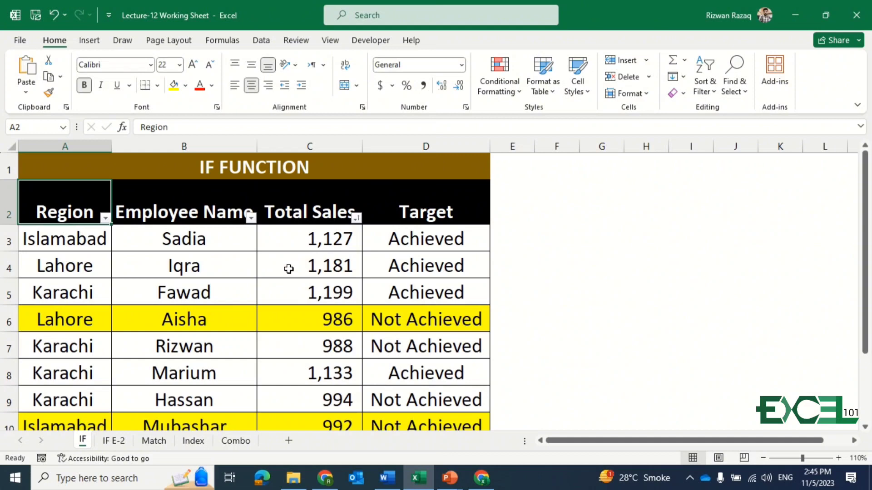
- On the IF E-2 sheet, enter the formula =IF(B3>=35,"Pass","Fail") in cell C3 of the PASS / FAIL column
key("ctrl+Page_Down")
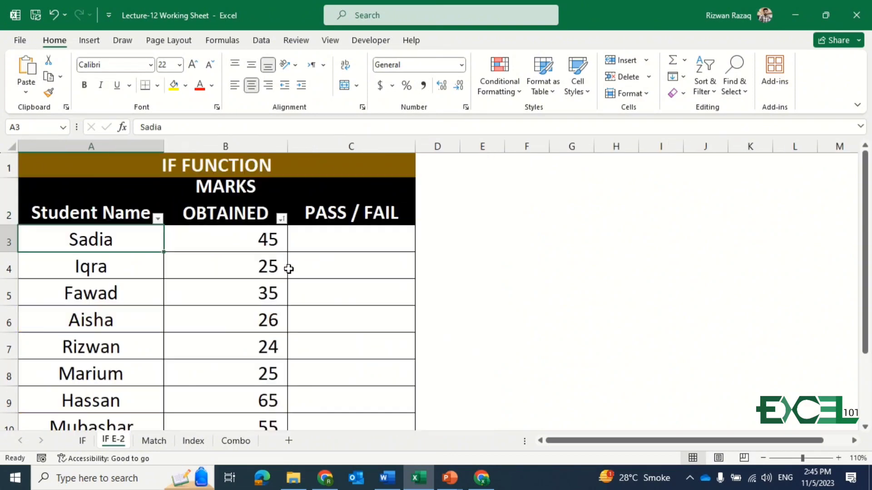
left_click(361, 245)
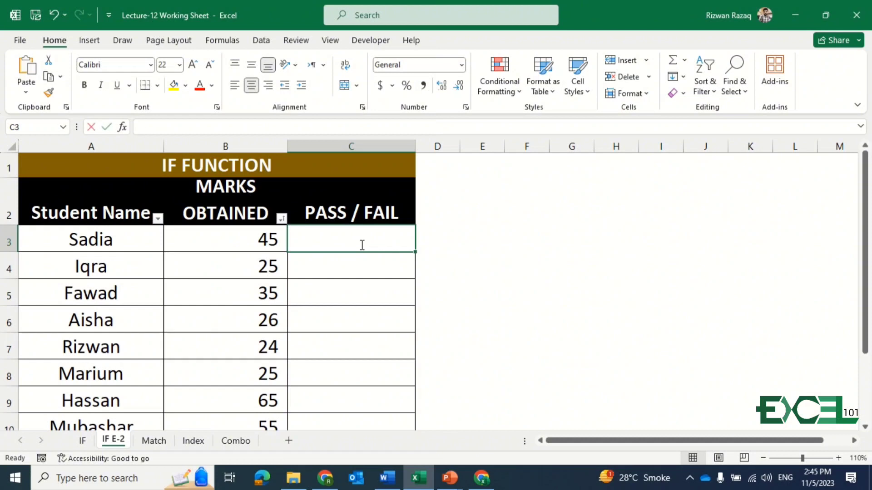
type("=i")
key("Tab")
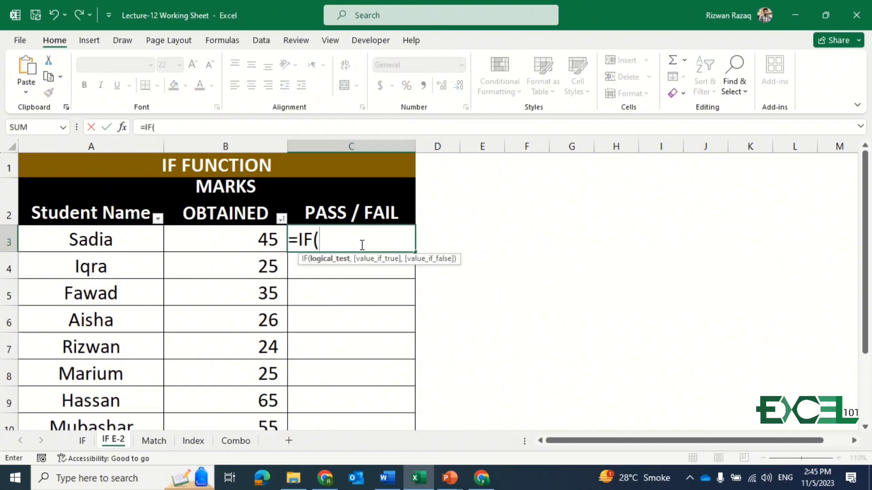
left_click(225, 234)
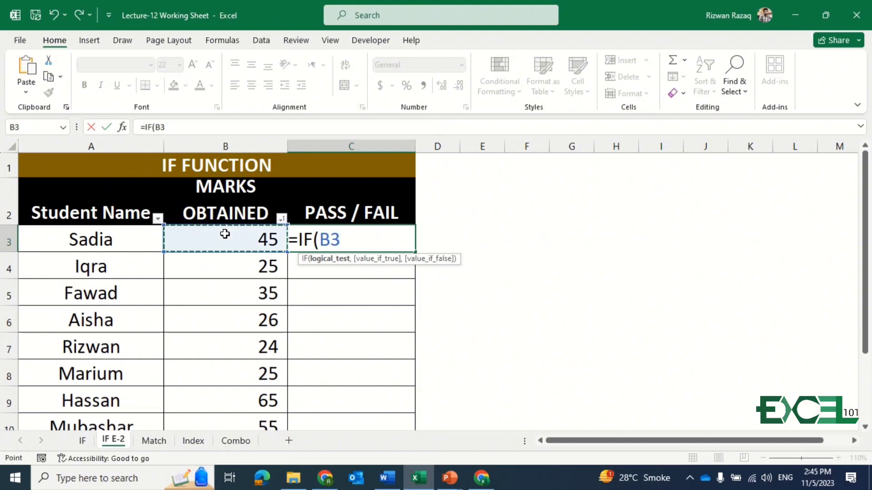
type(">=")
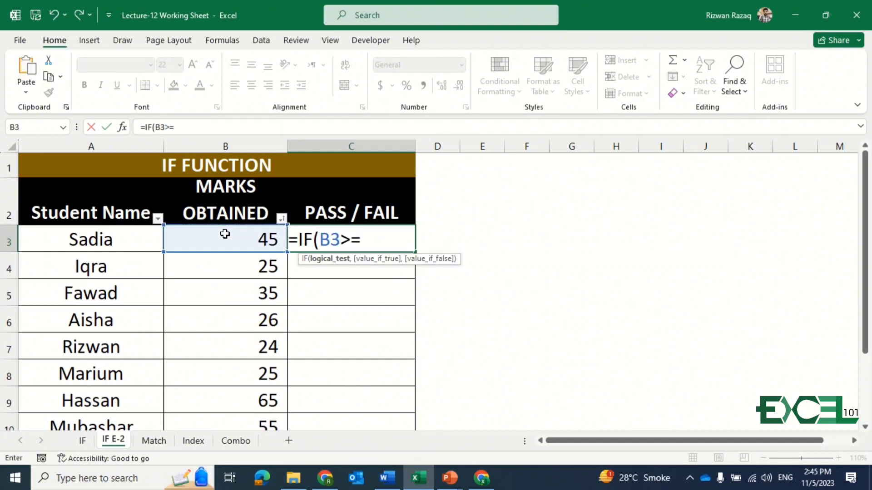
type("35,")
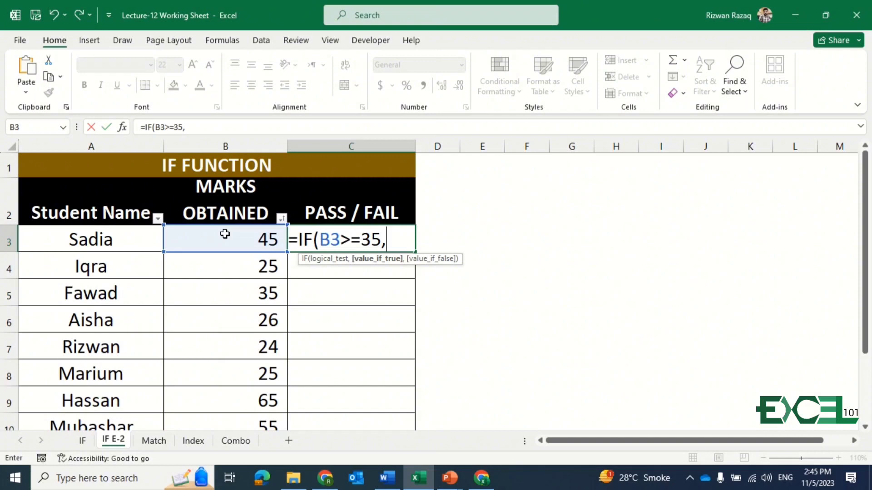
type("\"Pass\",")
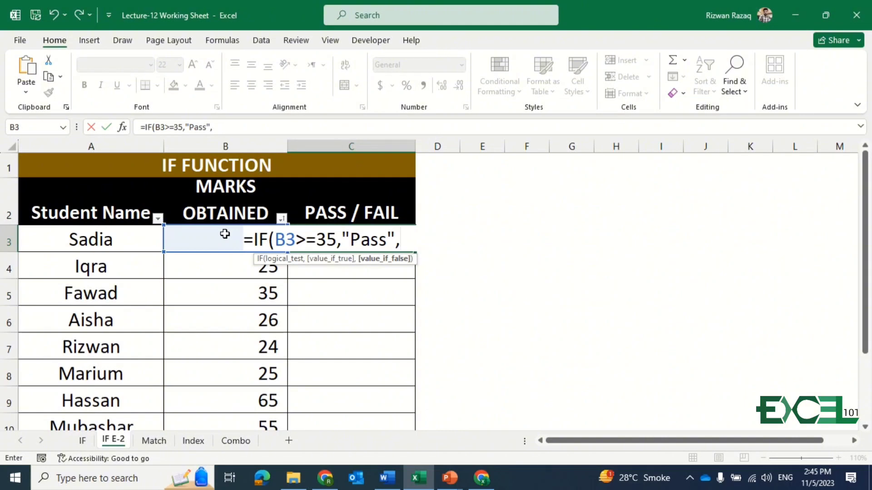
type("\"Faile")
key("BackSpace")
type("\"")
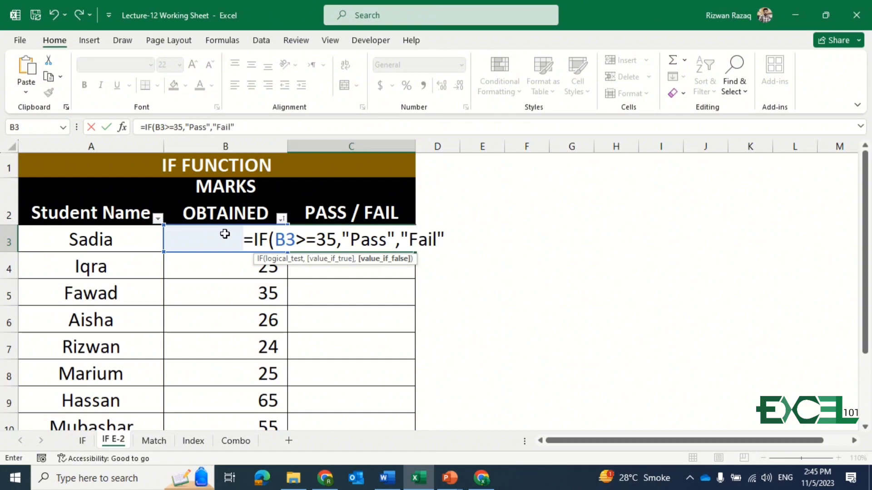
type(")")
key("Return")
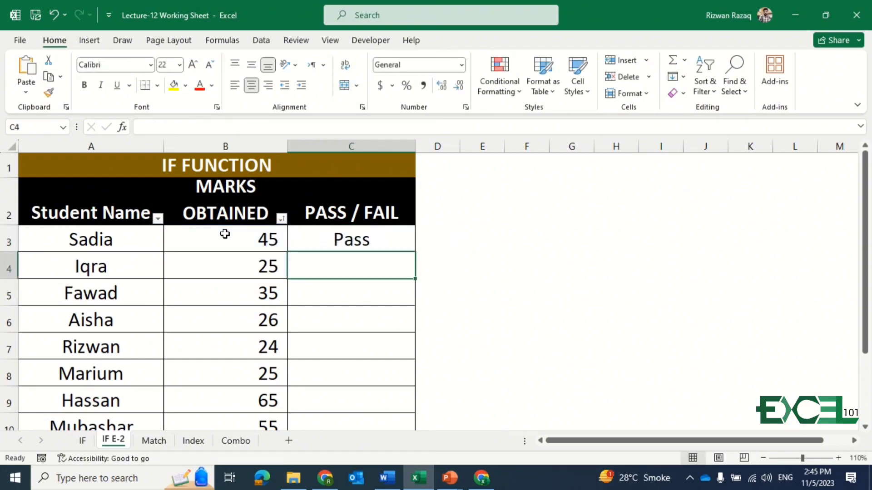
- Copy the pass/fail formula from C3 down the column through C10
key("Up")
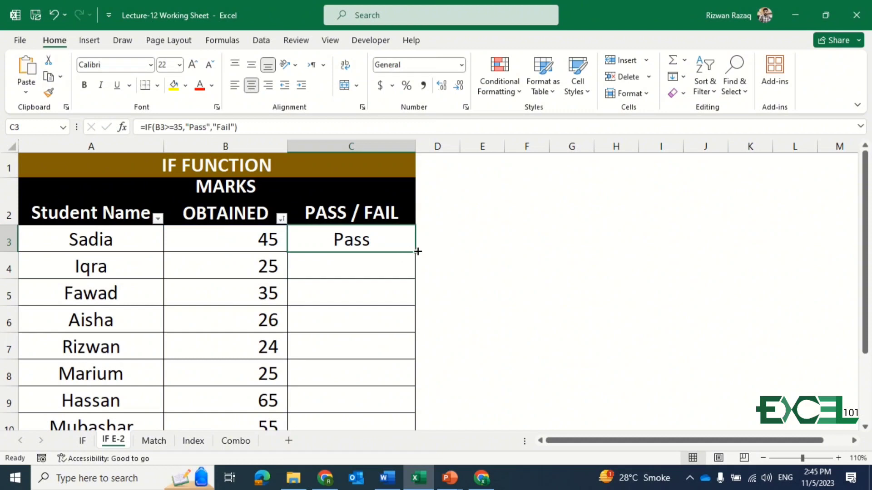
left_click_drag(417, 251, 406, 444)
left_click_drag(407, 422, 405, 420)
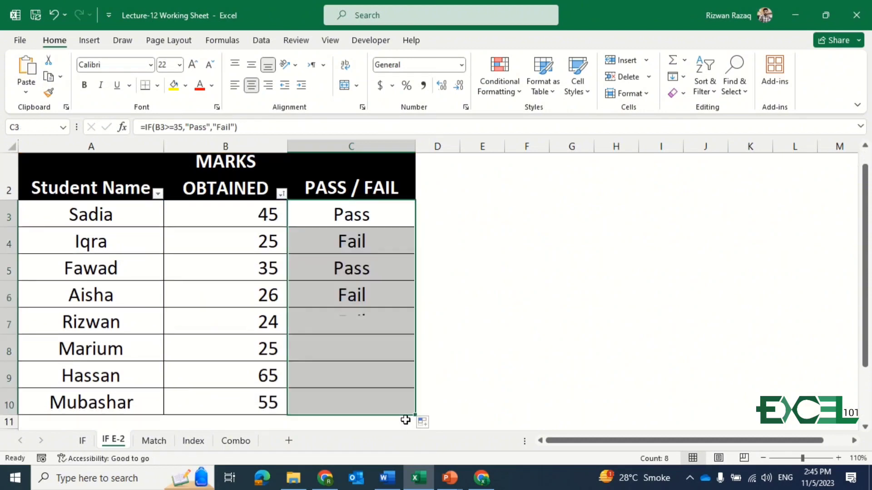
- Review the students' PASS / FAIL results against their obtained marks on the IF E-2 sheet
key("Down")
key("Up")
key("Up")
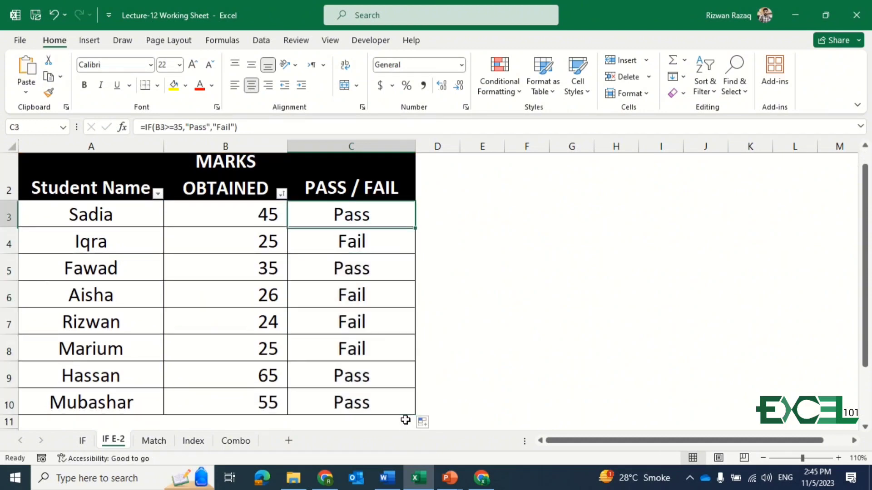
key("Left")
key("Left")
key("Down")
key("Down")
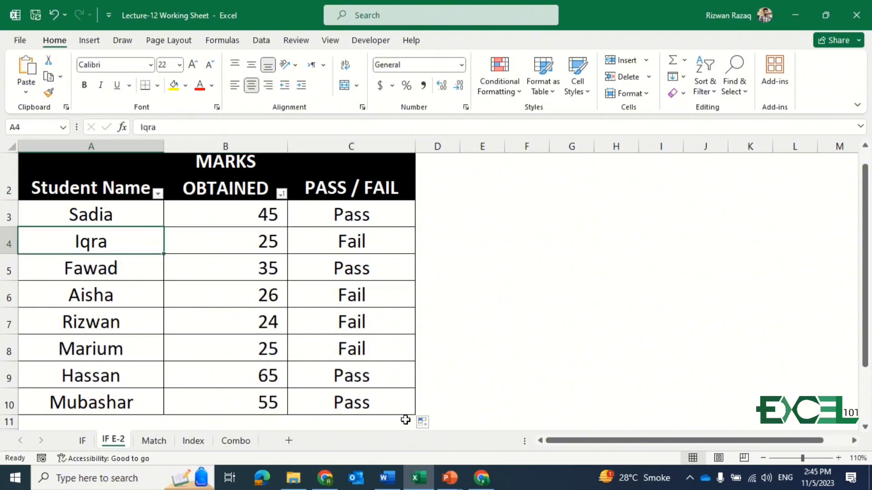
key("Up")
key("Up")
key("Up")
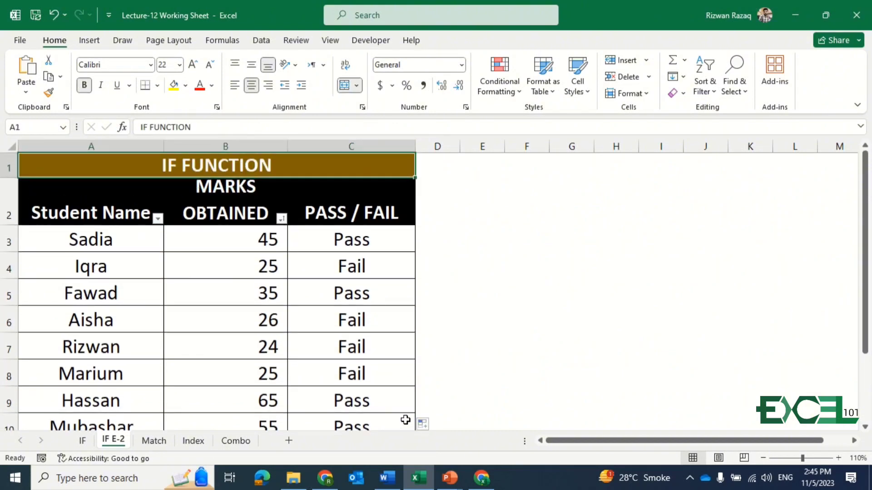
key("Down")
key("Down")
key("Down")
key("Down")
key("Down")
key("Down")
key("Down")
key("Up")
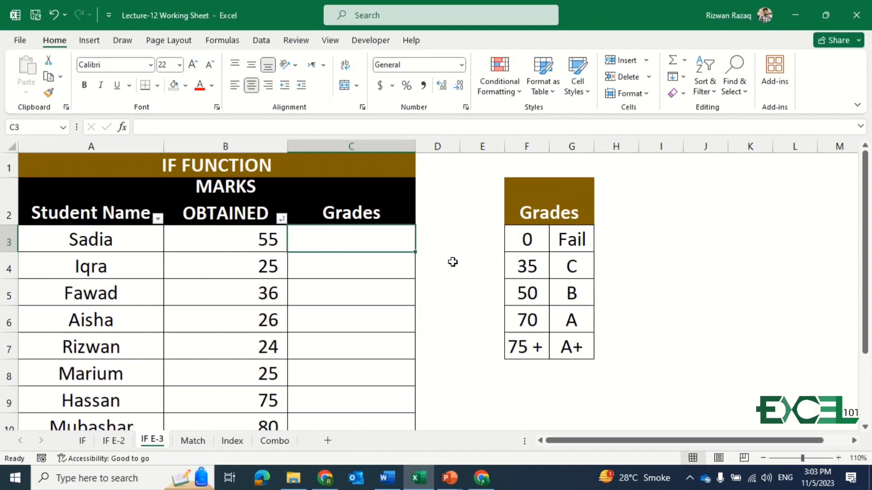
- In cell C3 of the Grades column, start the formula =IF(B3>75,"A+", using the marks obtained in B3
left_click(546, 215)
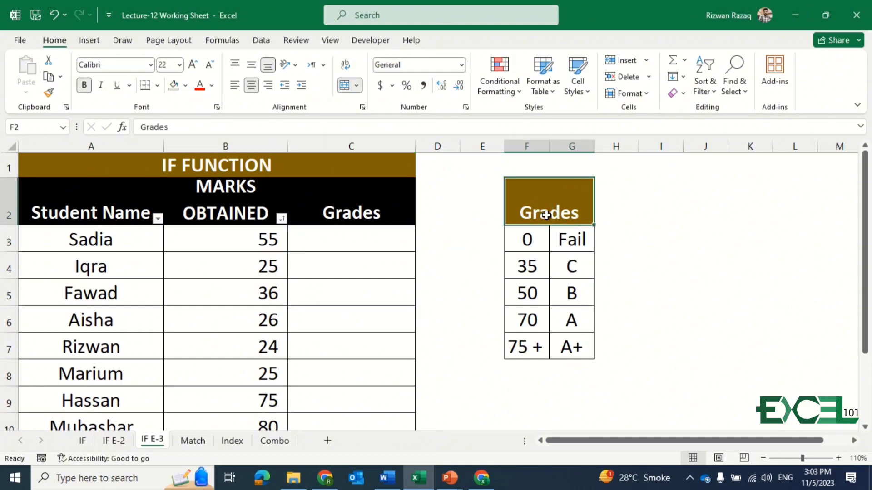
key("Down")
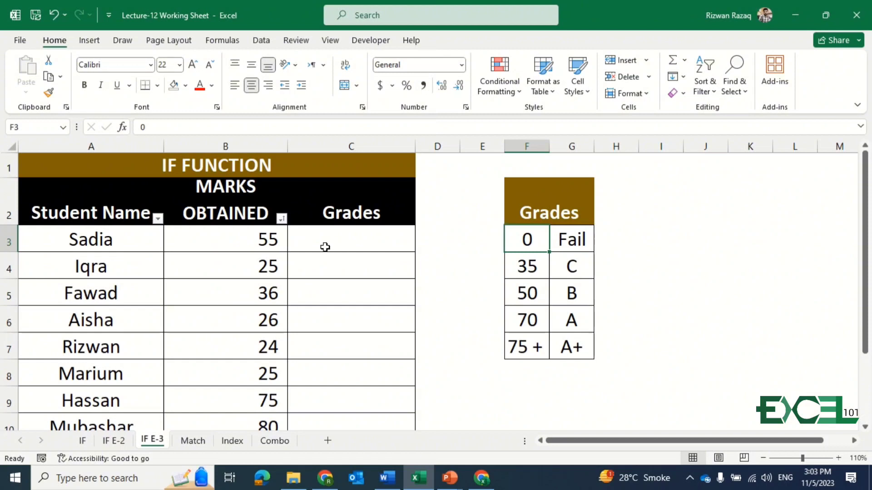
left_click(335, 242)
type("=if")
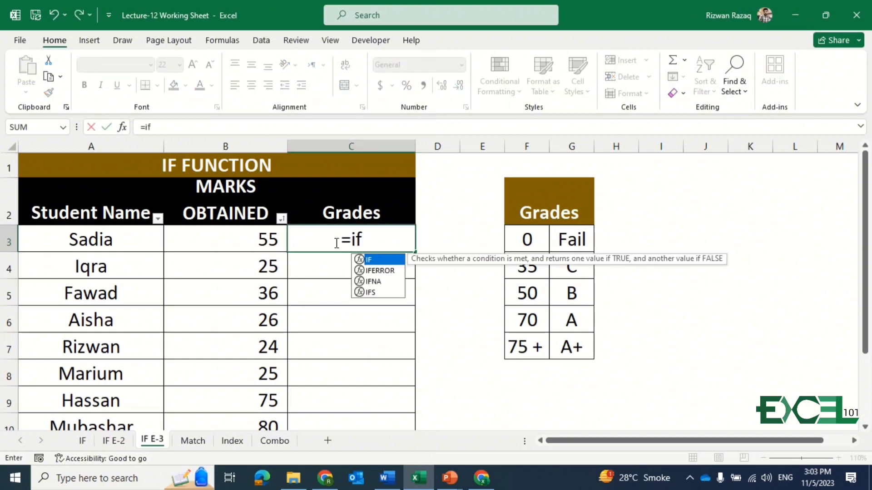
key("Tab")
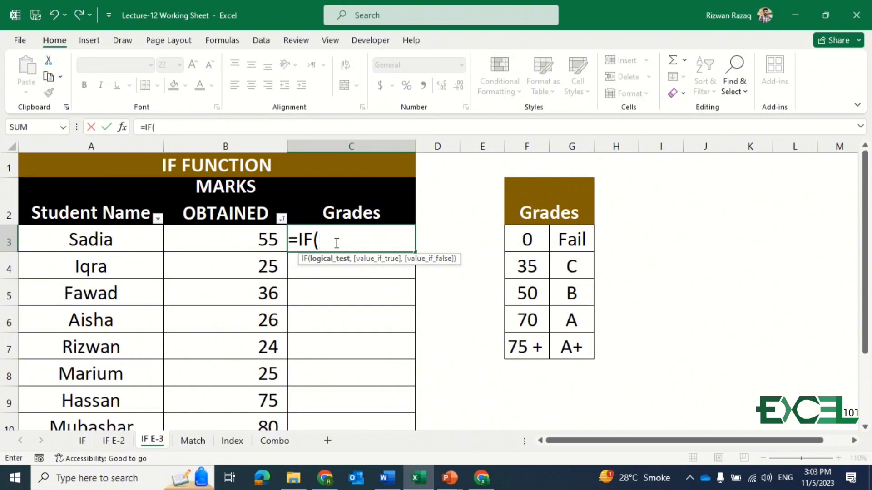
left_click(246, 241)
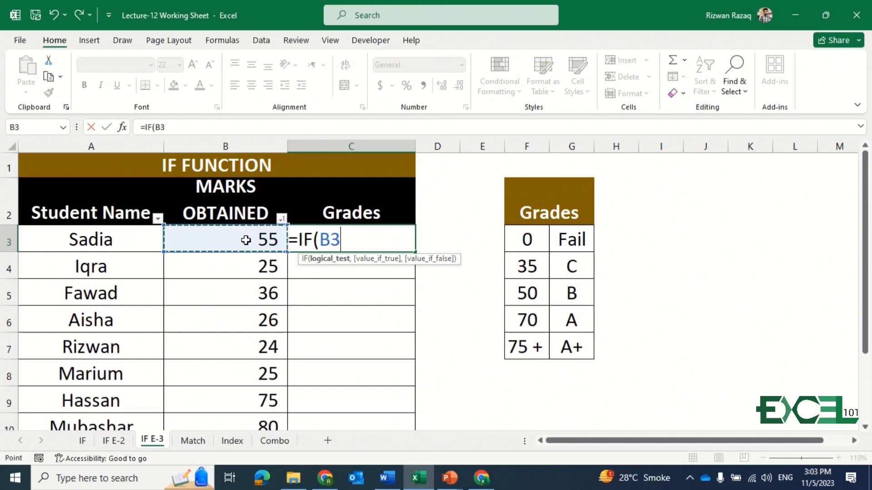
type(">")
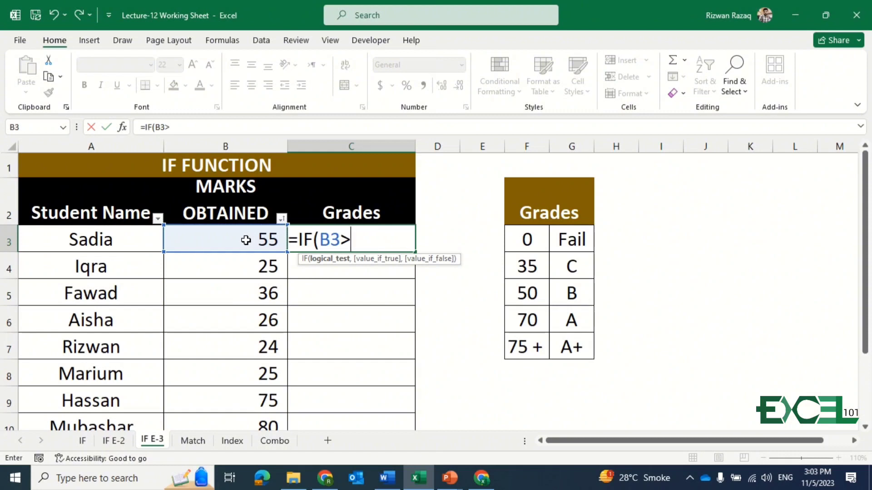
type("75,A")
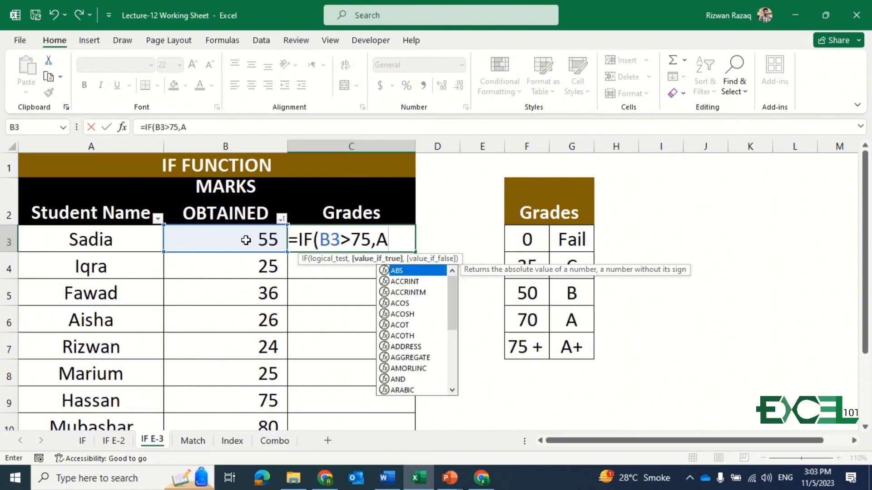
key("BackSpace")
type("\"A")
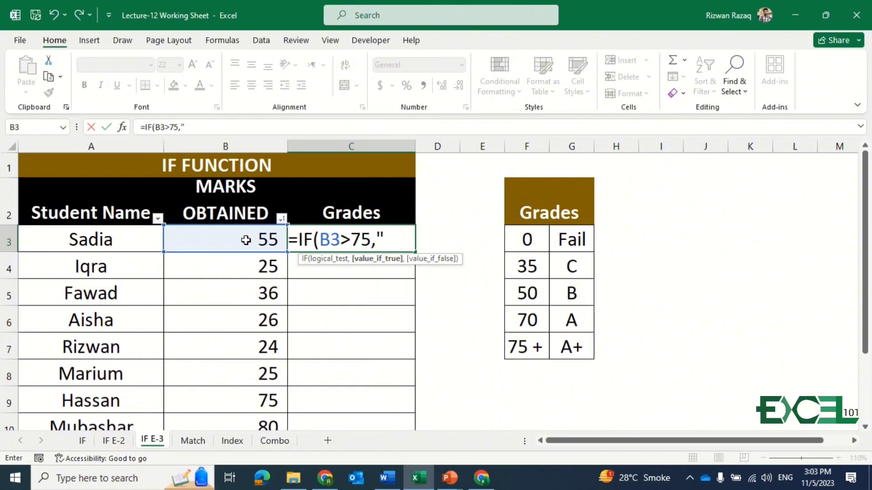
type("+\"")
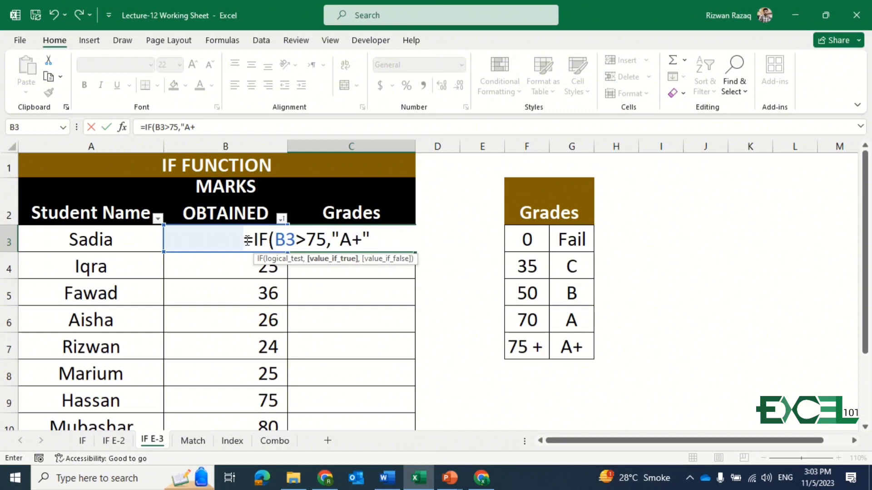
type(",")
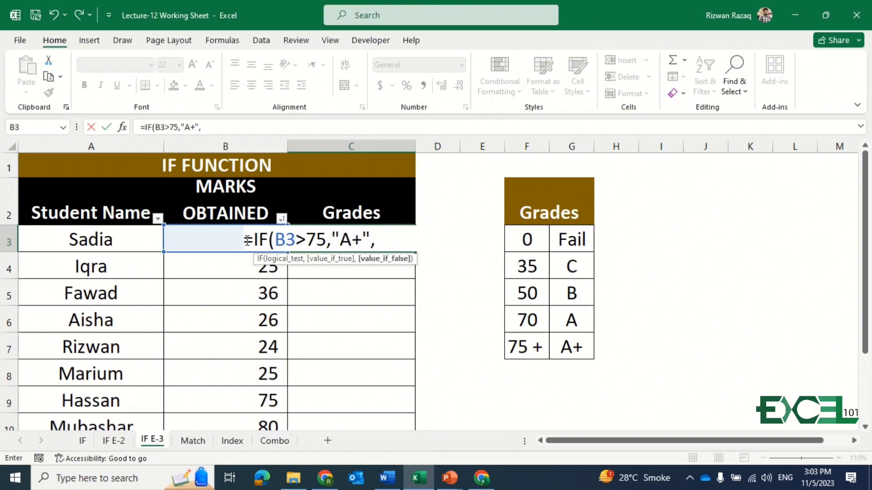
- Nest a second test, IF(B3>70,"A", as the value-if-false argument, declining the suggested correction to keep editing the formula
type("if")
key("Tab")
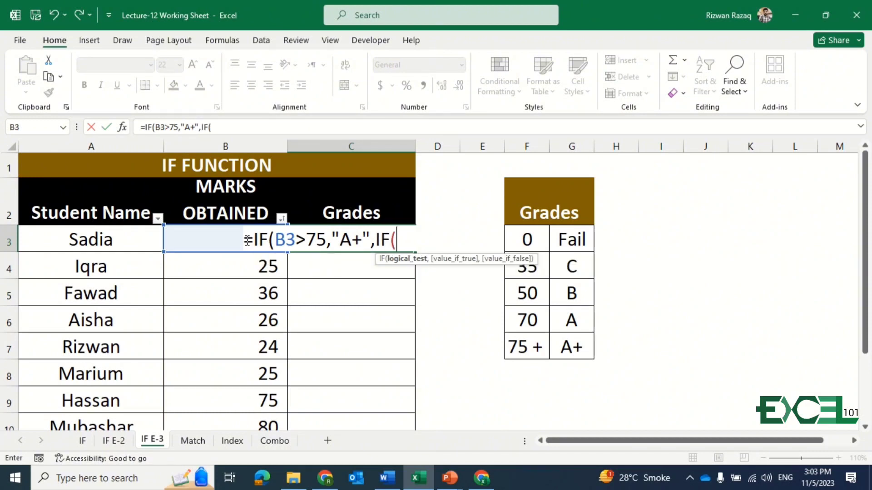
left_click(195, 239)
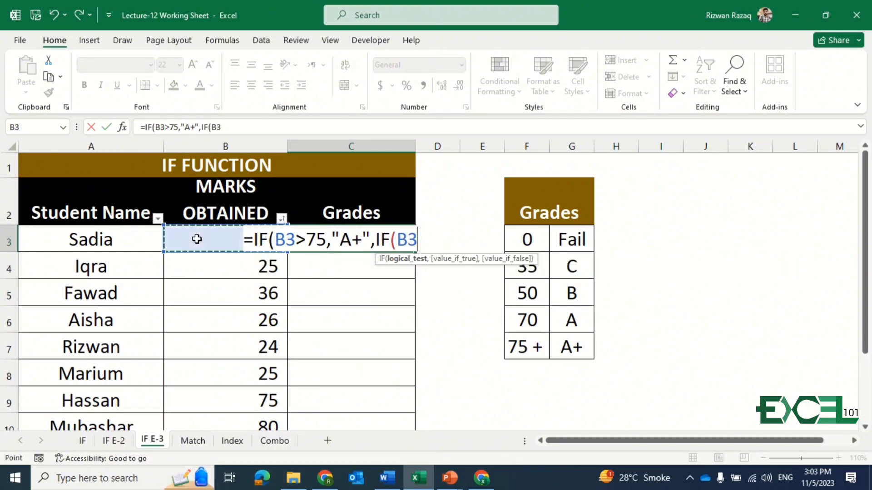
type(">")
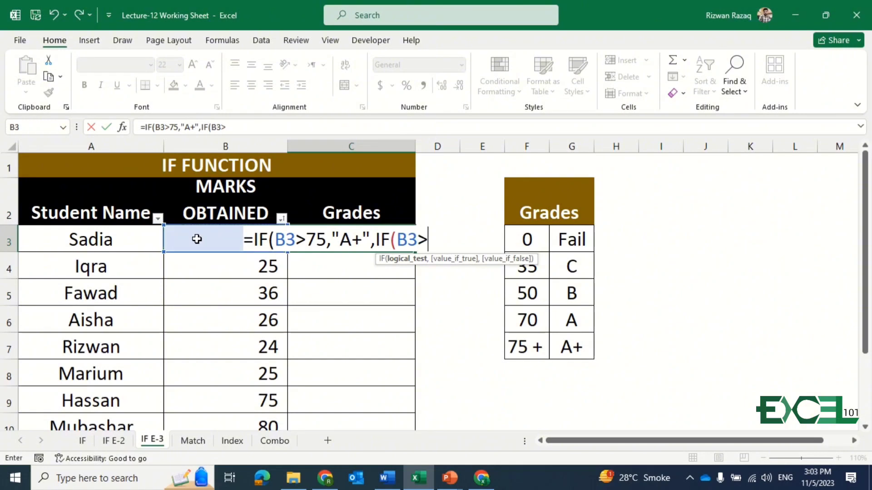
type("70,")
type("\"A")
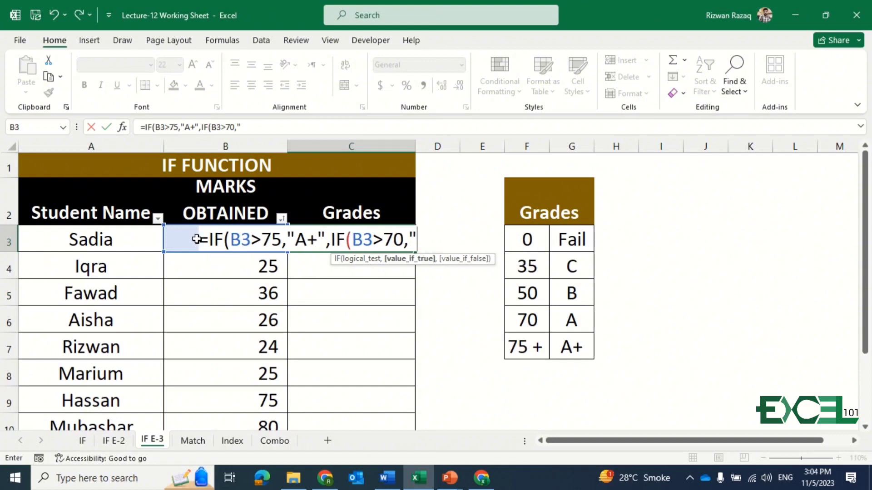
type("\"")
key("Return")
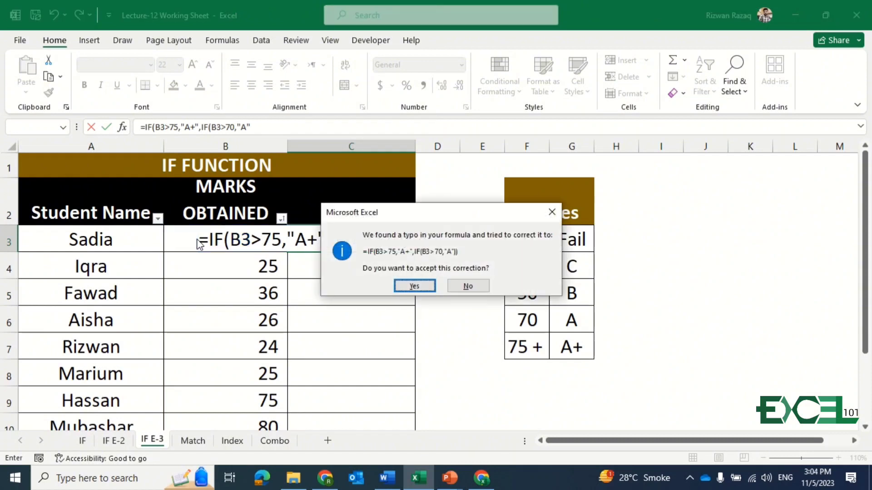
left_click(472, 287)
left_click(449, 275)
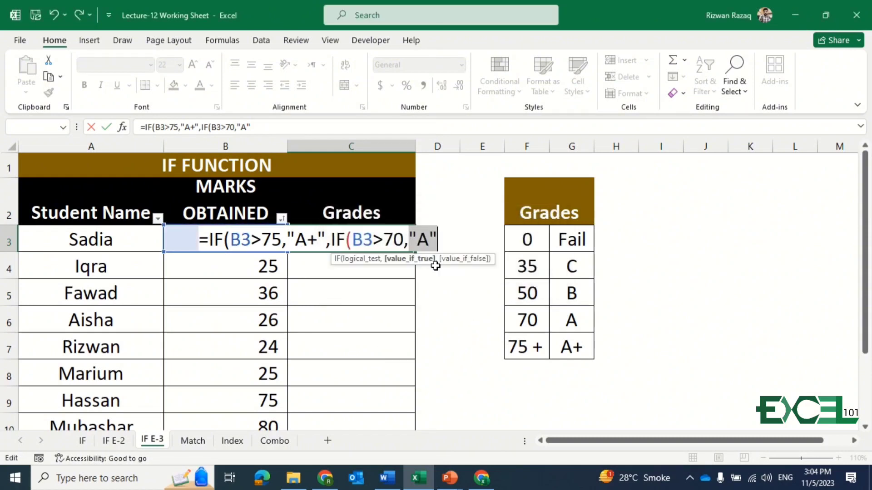
left_click(438, 241)
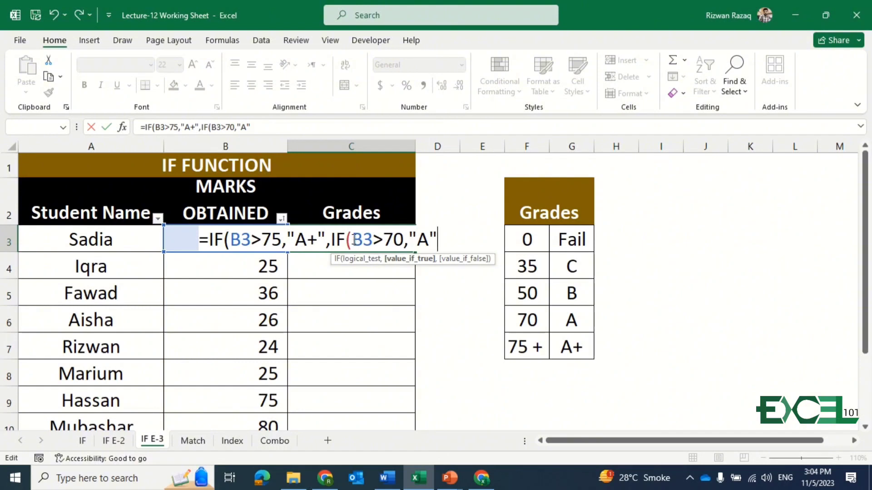
- Append a copy of the nested IF(B3>70,"A" test as the next value-if-false argument of the C3 formula
left_click_drag(333, 240, 441, 241)
key("ctrl+c")
left_click(441, 241)
type(",")
key("ctrl+v")
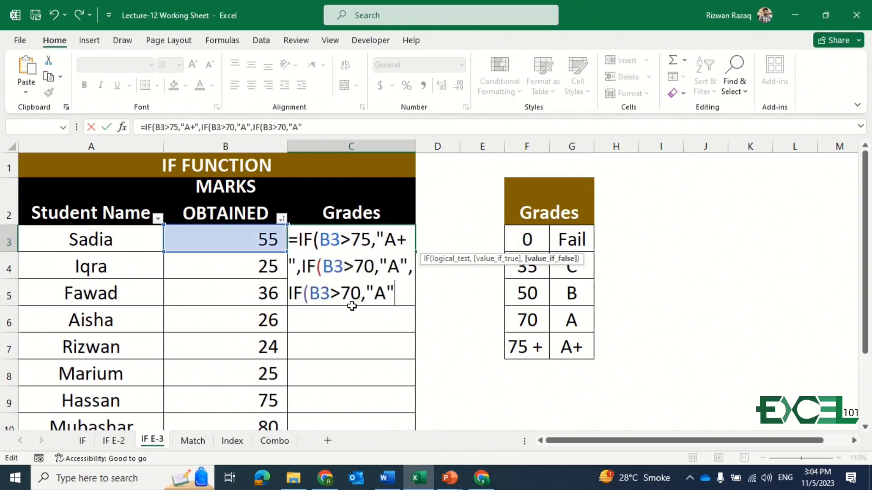
- Change the appended third test to B3>50 with the result "B"
left_click(360, 294)
key("BackSpace")
key("BackSpace")
type("50")
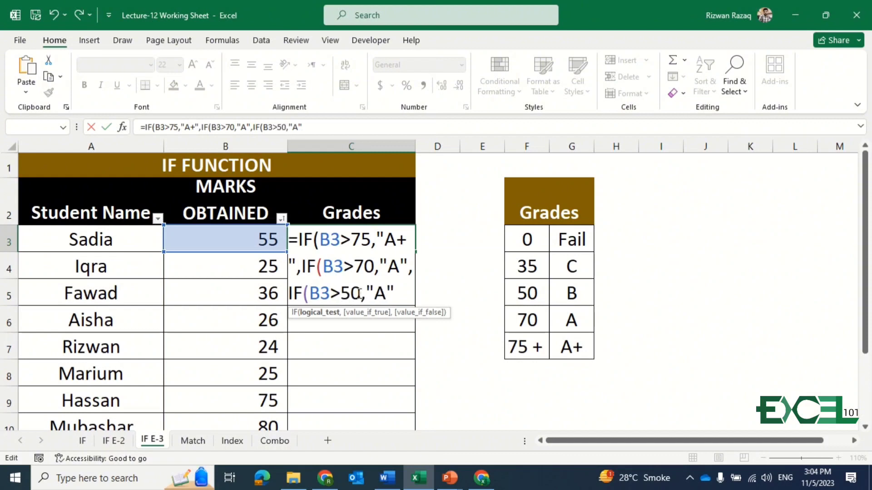
left_click(386, 293)
key("BackSpace")
type("B")
left_click(406, 292)
- Append another copy of the nested IF and change it to test B3>35 with the result "C"
type(",")
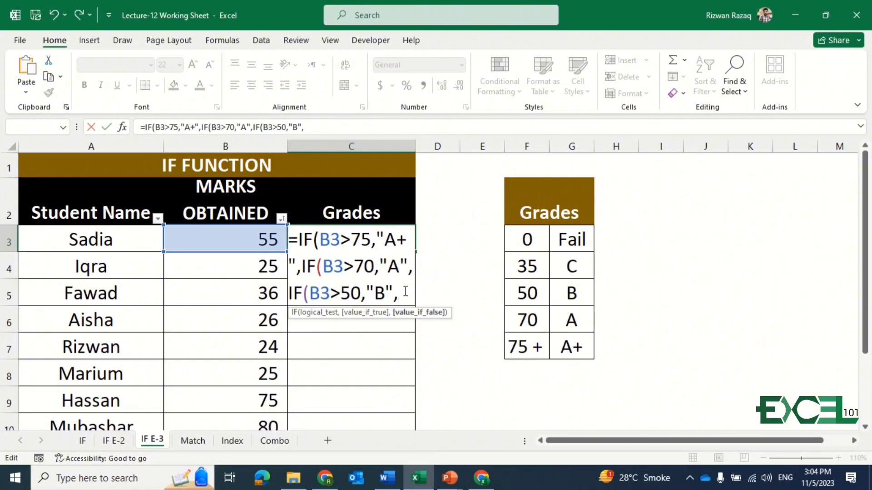
key("ctrl+v")
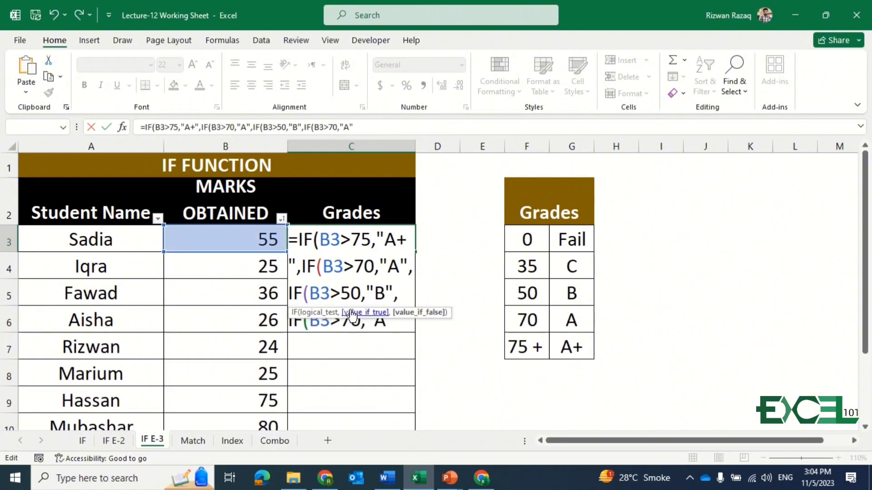
key("BackSpace")
key("BackSpace")
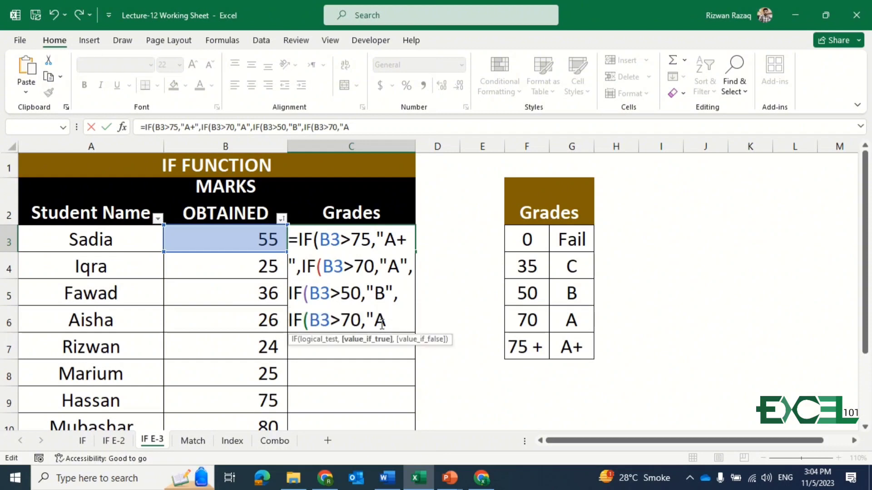
type("C\"")
left_click(362, 319)
key("BackSpace")
key("BackSpace")
type("35")
left_click(402, 313)
- Finish the C3 formula with "Fail" as the final value-if-false, close all four IF brackets and enter it
type(",")
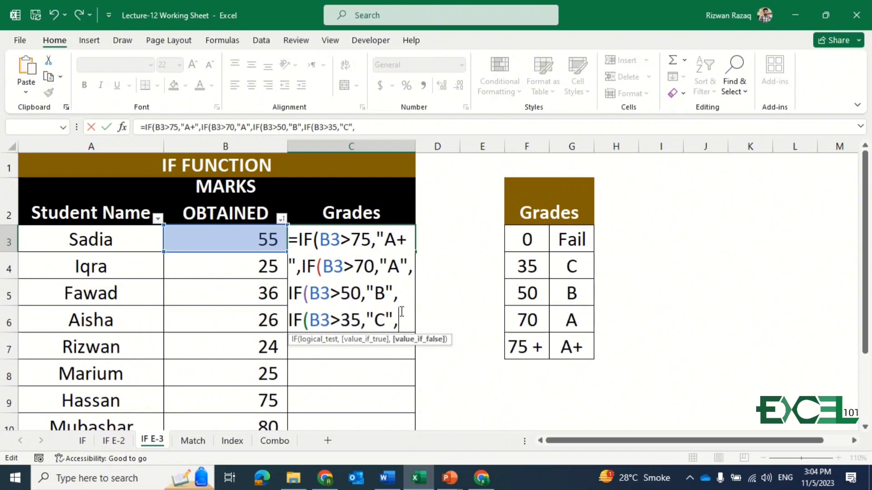
type("\"Fail")
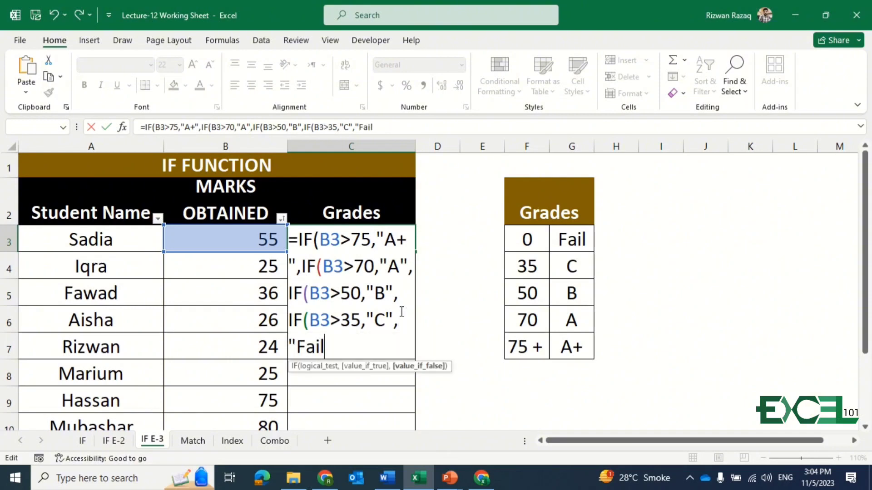
type("\"))))")
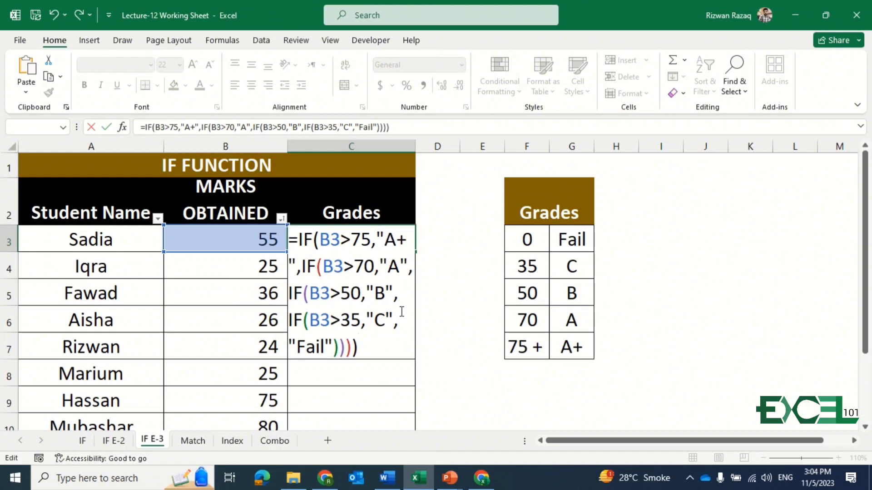
key("Return")
key("Up")
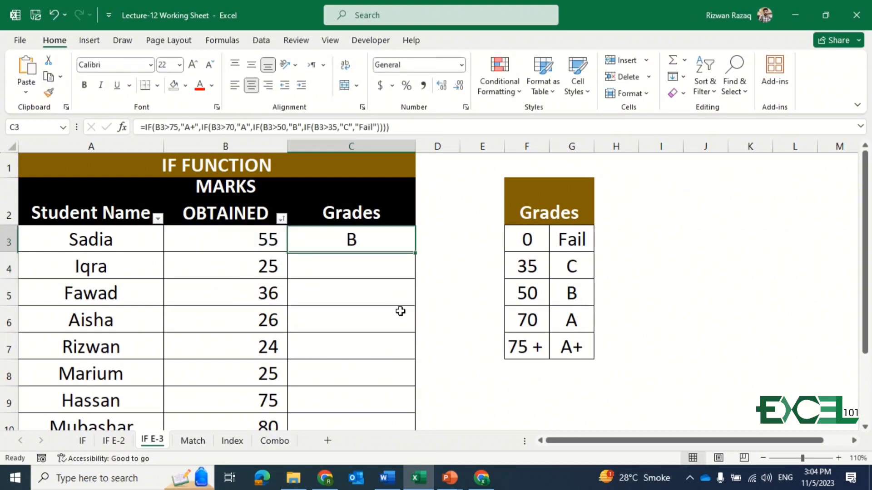
- Copy the nested grade formula from C3 down through C10 and go through the resulting grades
double_click(415, 252)
key("Down")
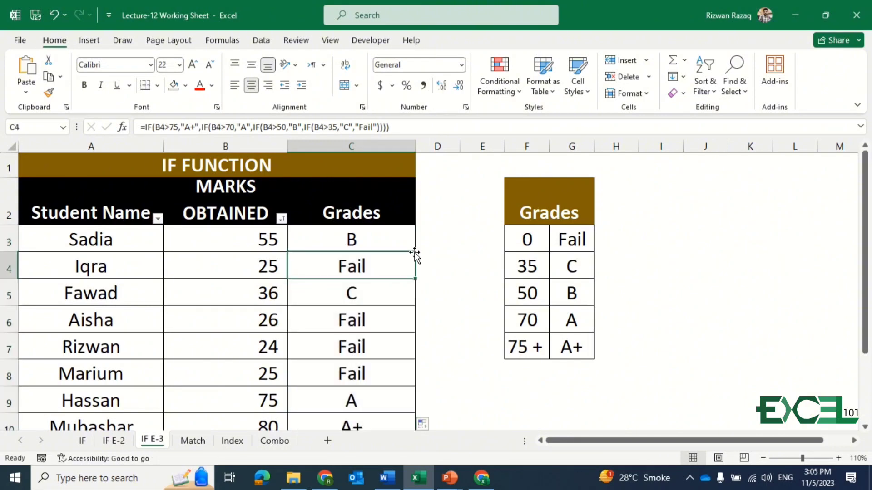
key("Down")
key("Down")
key("Down")
key("Down")
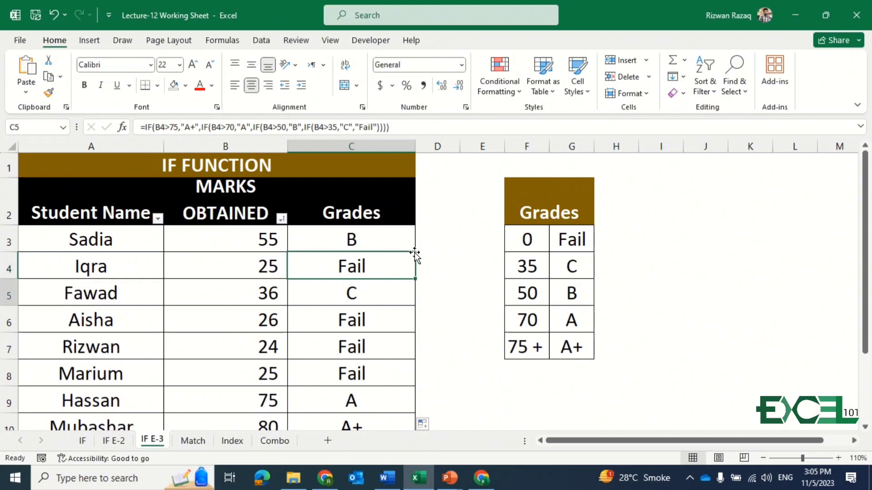
key("Down")
key("Down")
key("Down")
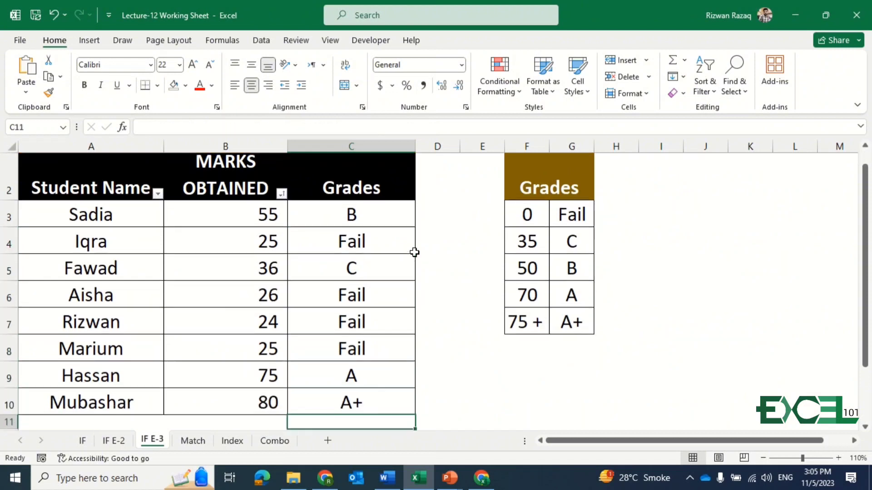
- Return to the top of the student table and review the grades against the grading scale in F3:G7
key("ctrl+Up")
key("ctrl+Up")
key("Up")
key("Down")
key("Down")
key("Down")
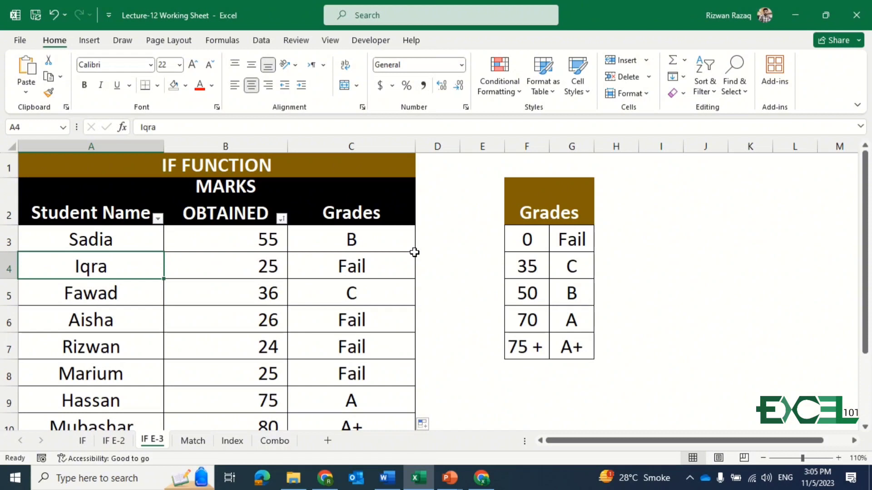
left_click(416, 255)
left_click(414, 254)
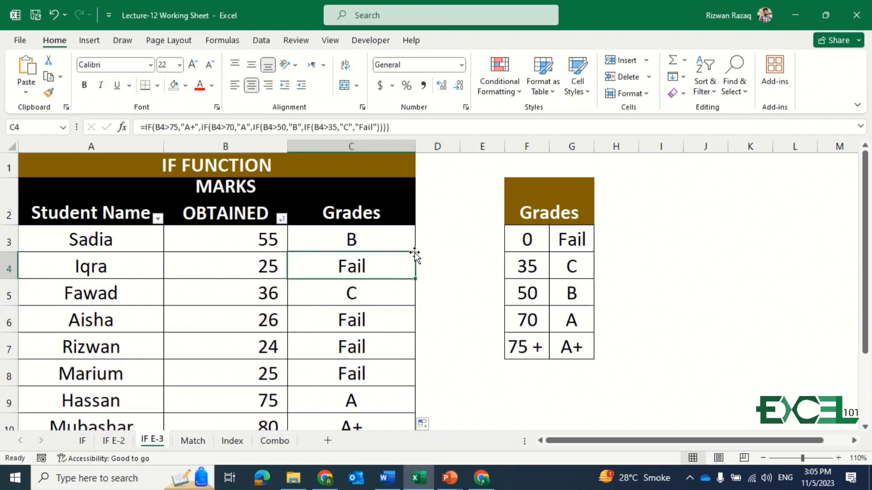